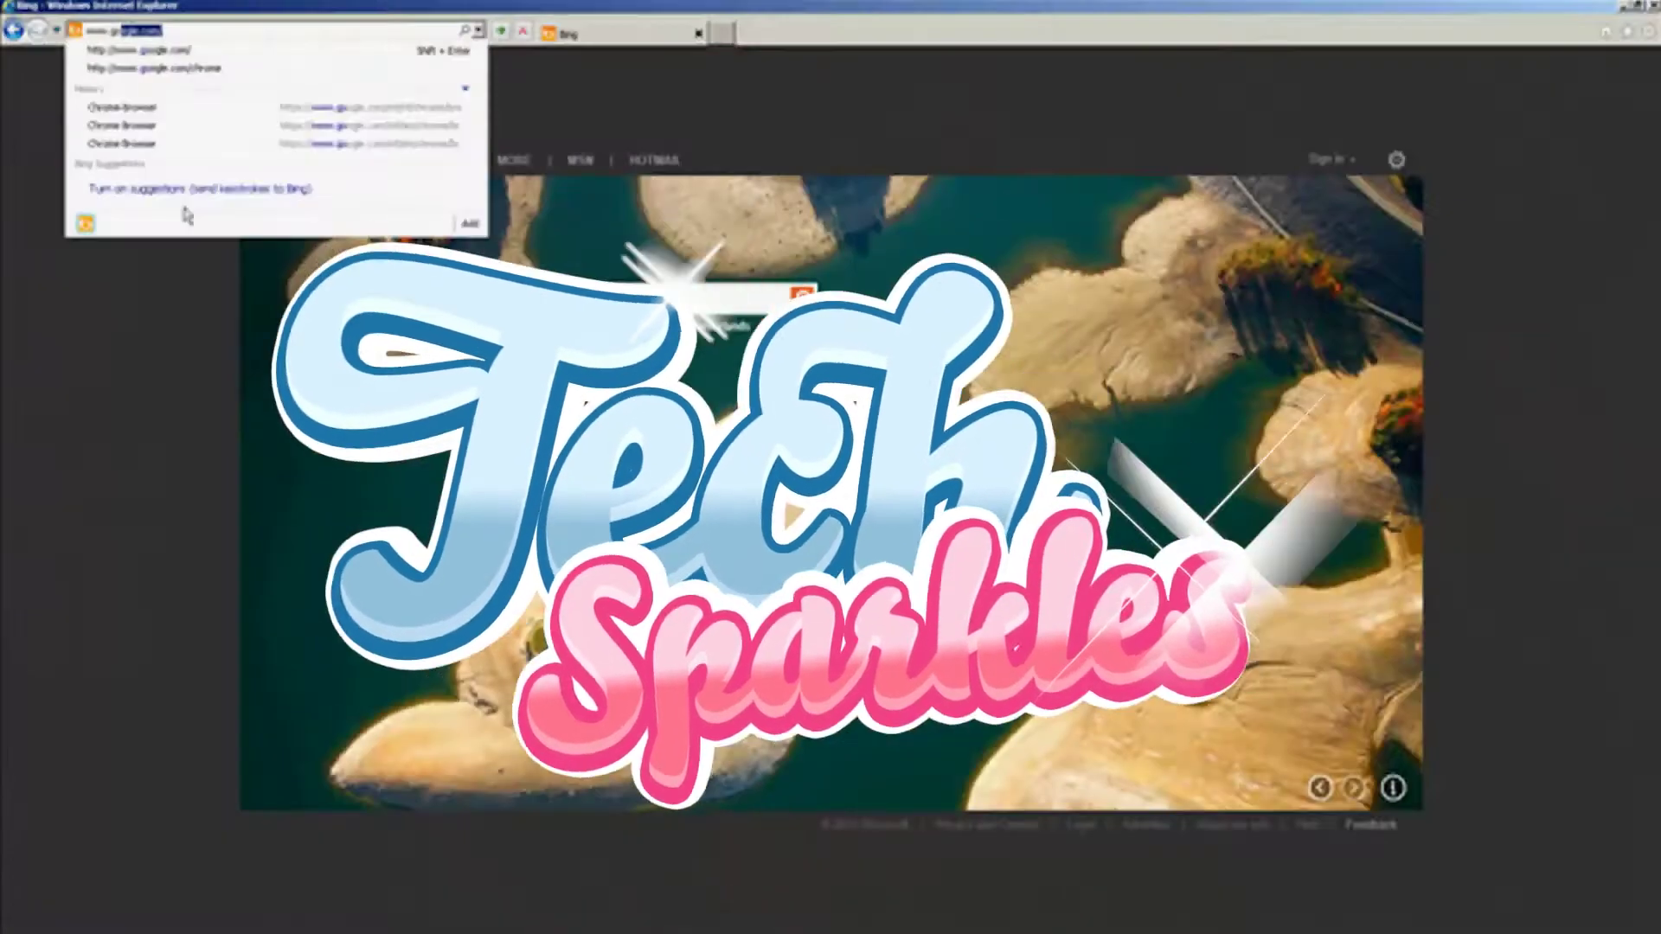
text(ogle.com/)
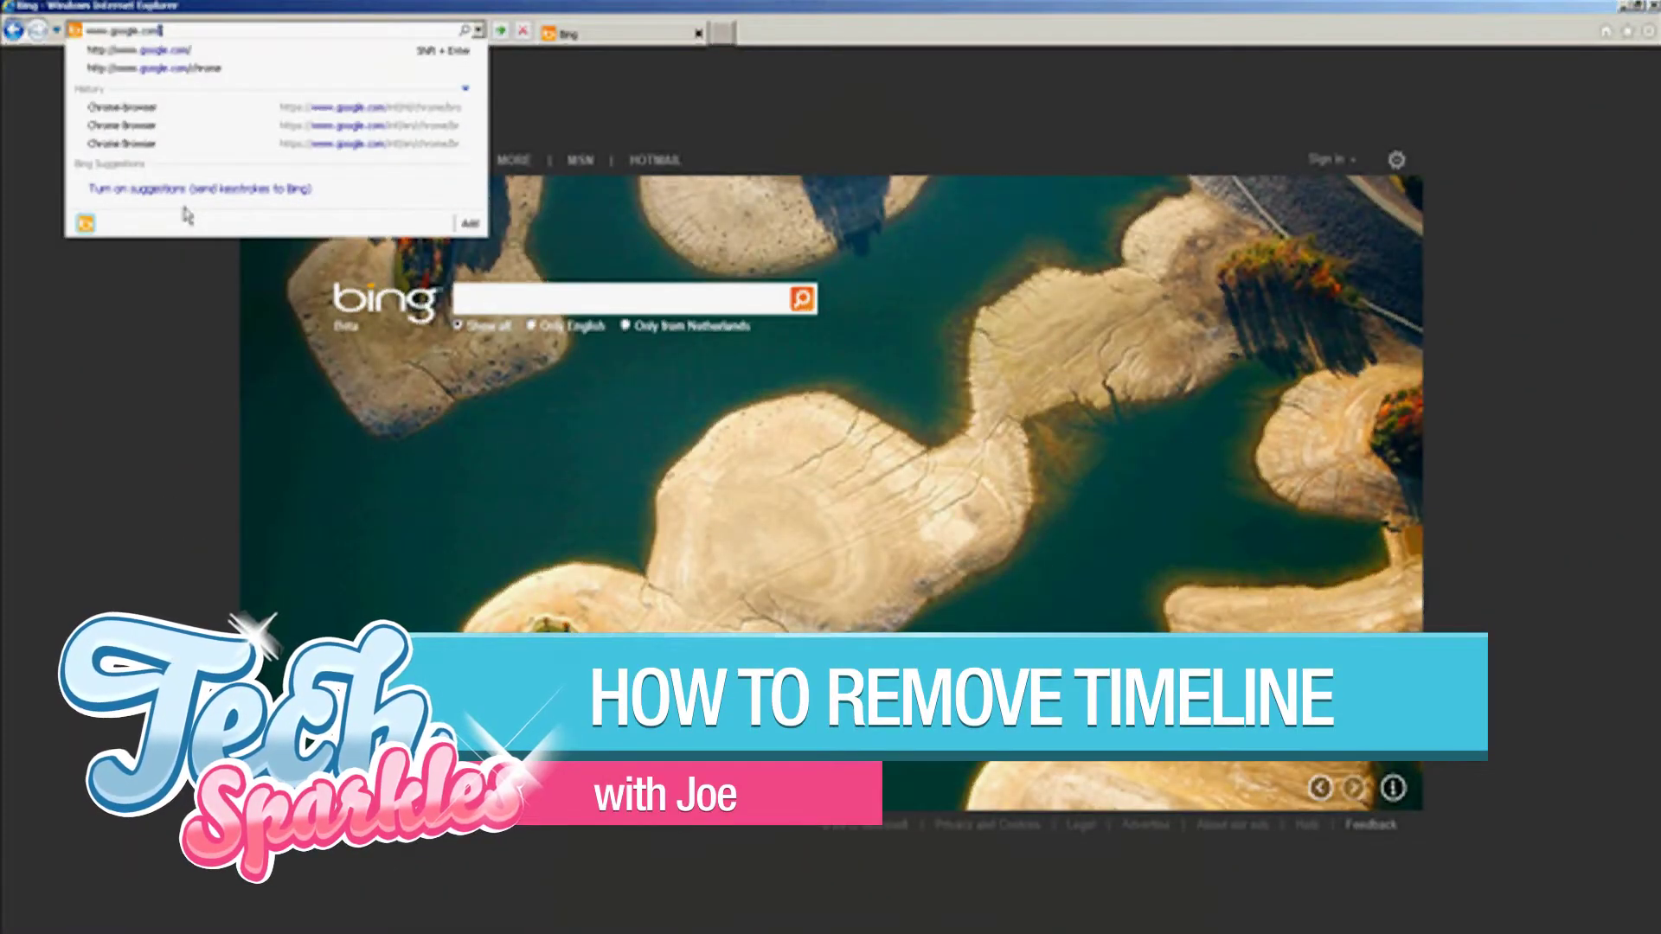
text(chrome)
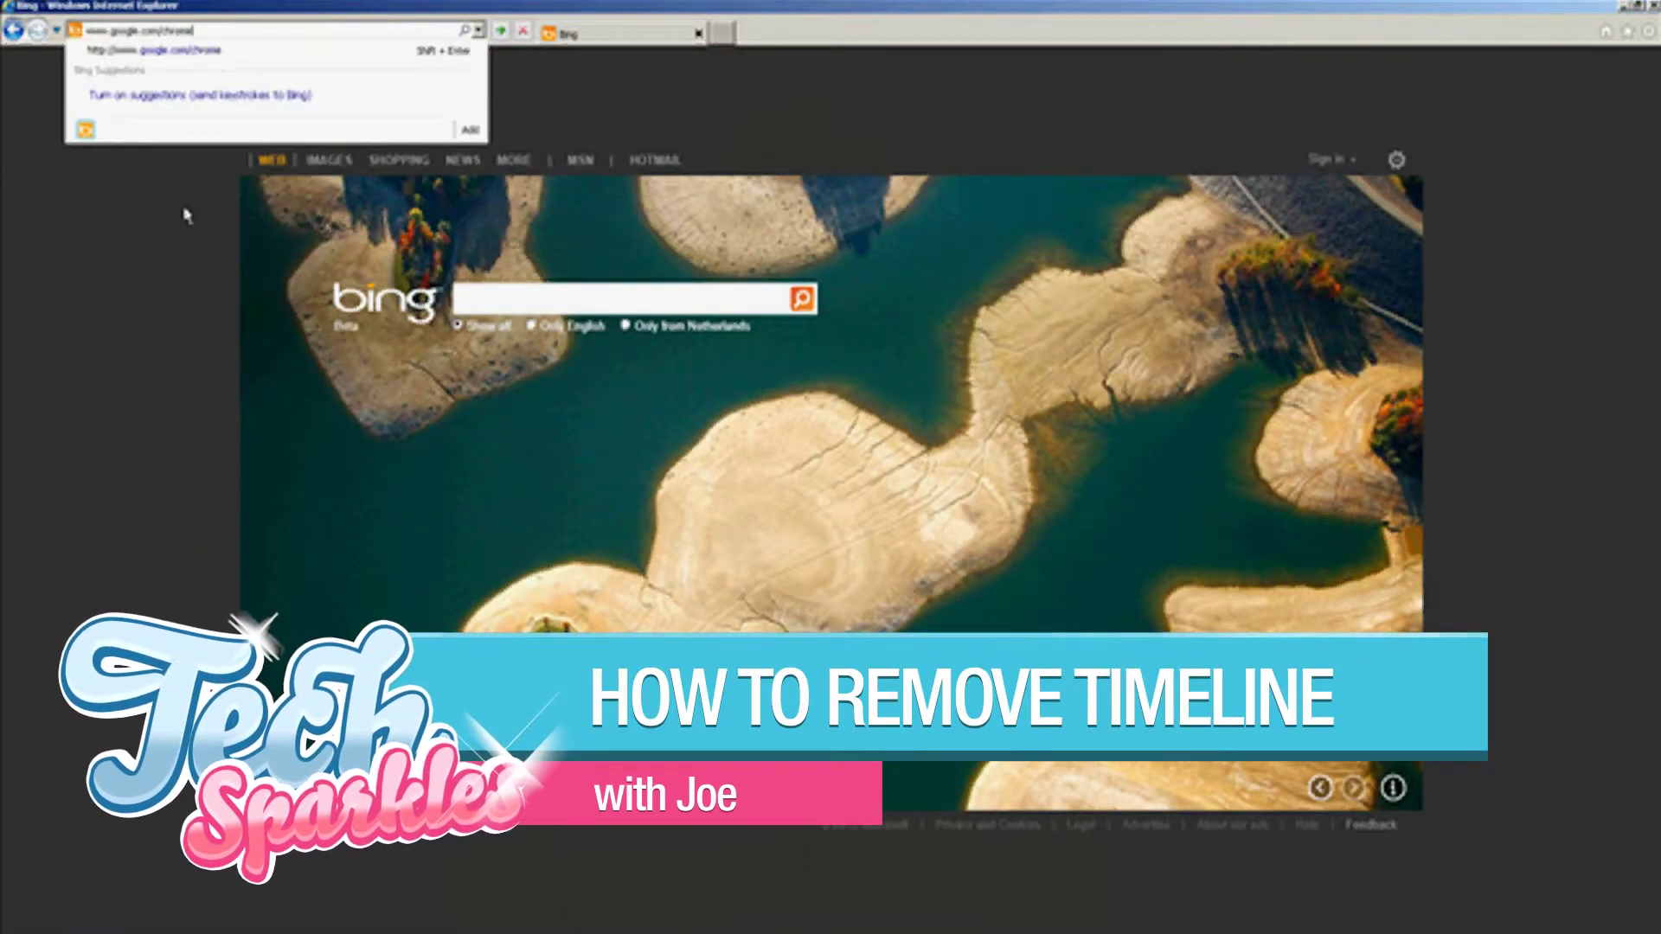
Step: Go to the Google Chrome download page in Internet Explorer and start the download
key(Return)
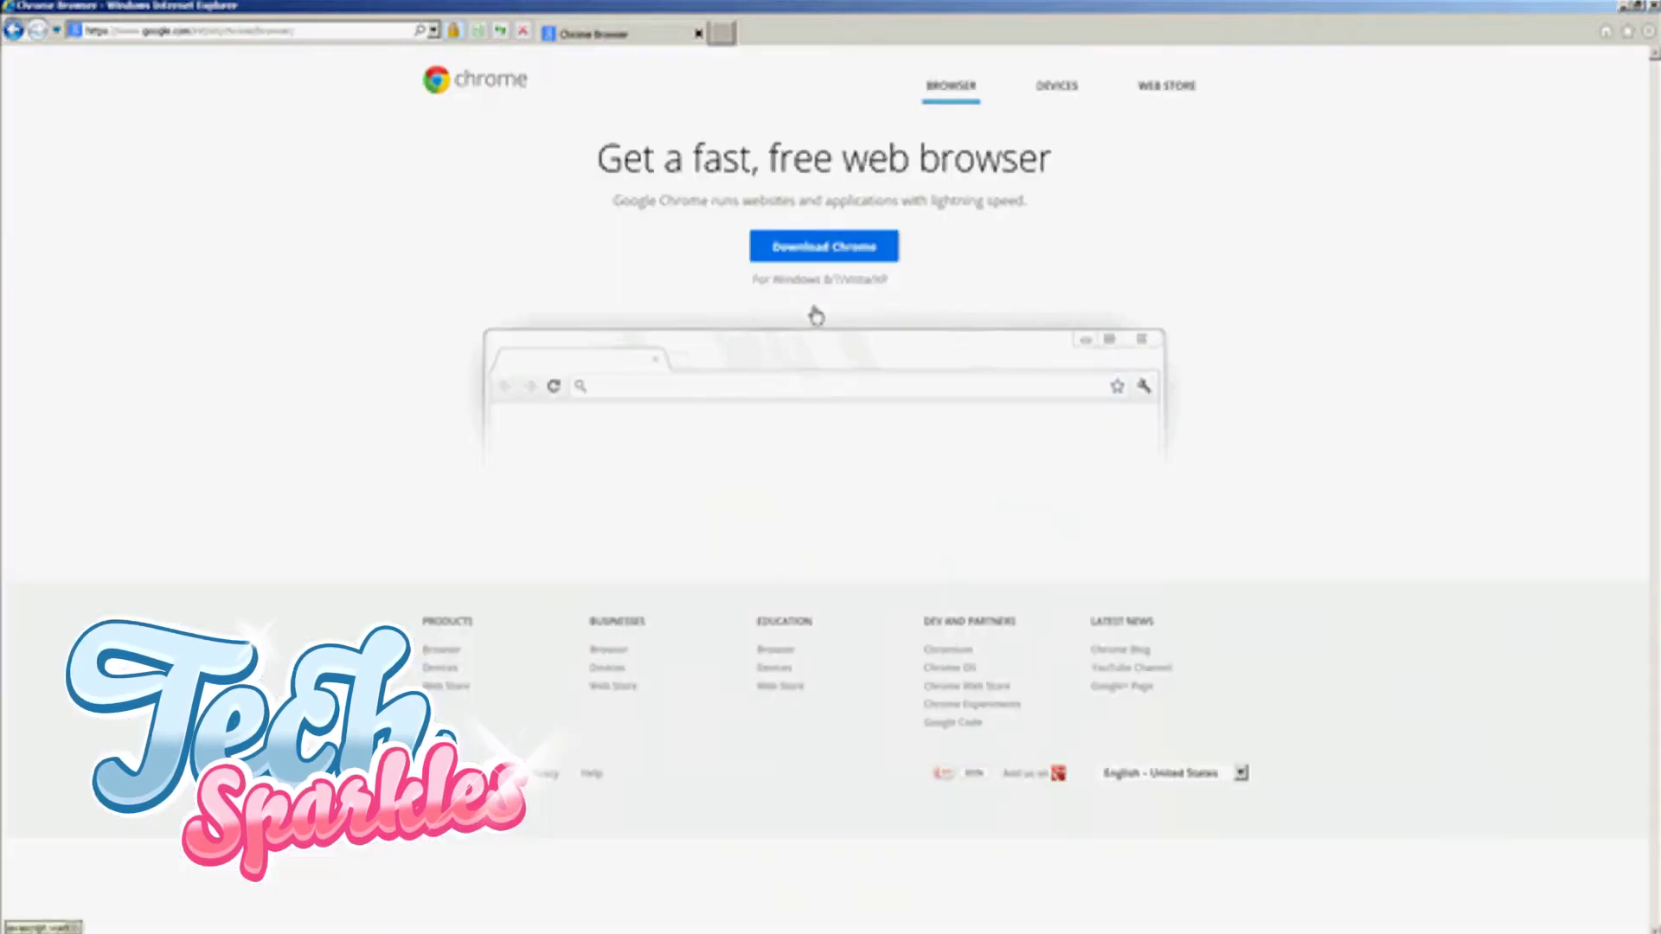
click(844, 250)
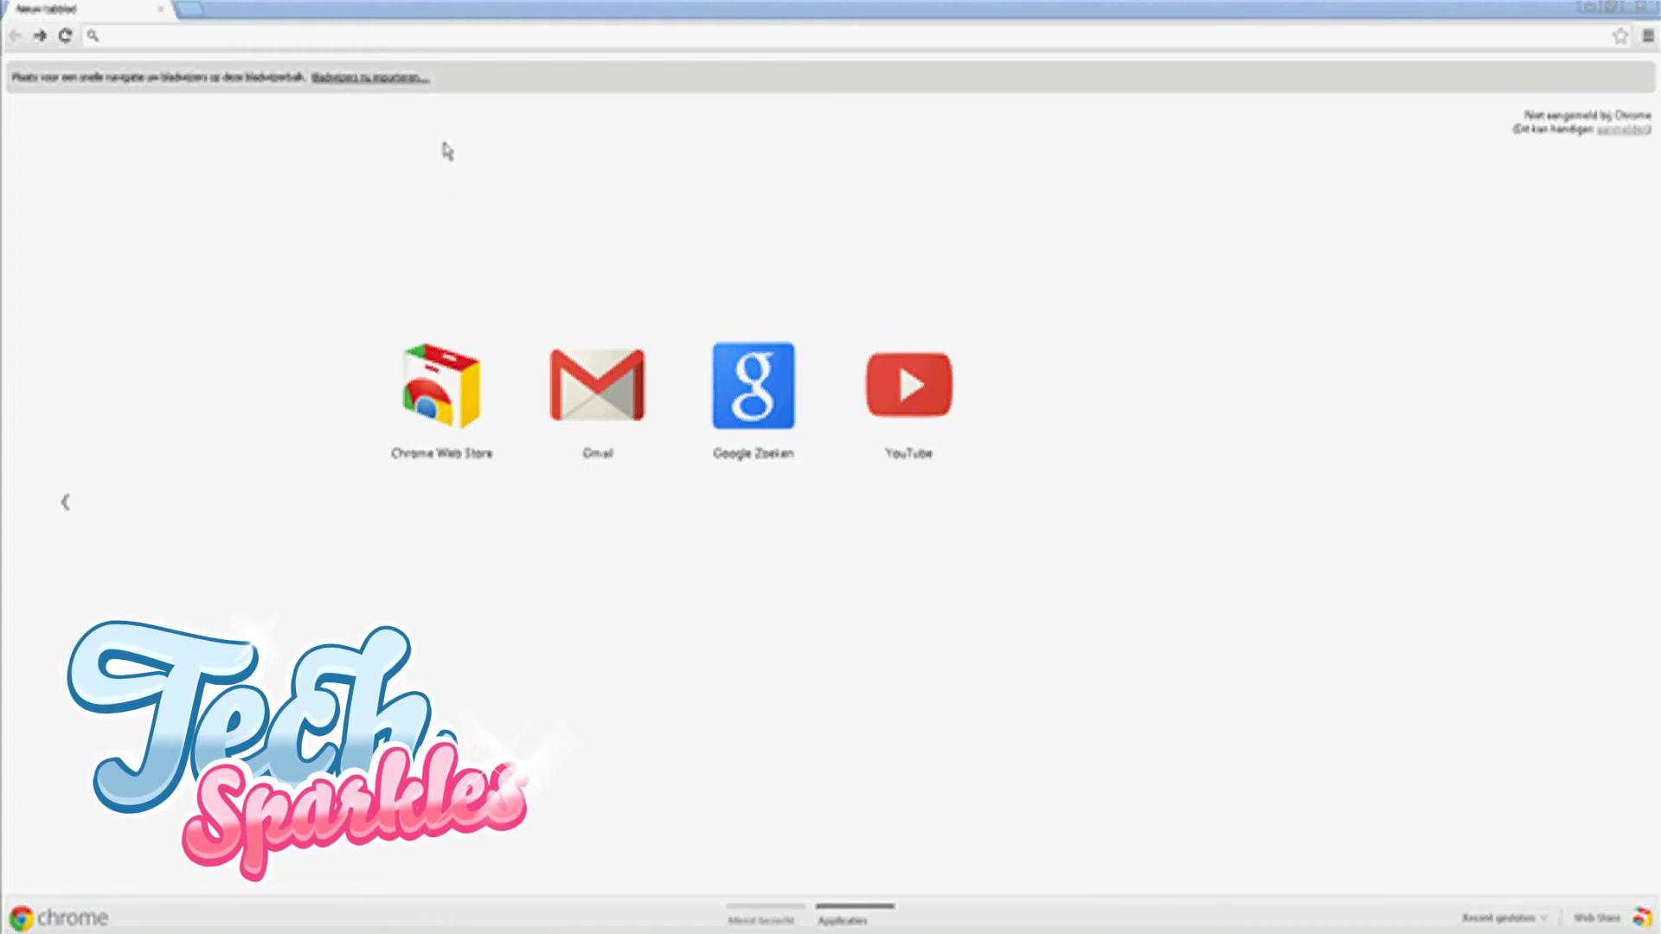
Step: Load chrome.google.com/webstore in Chrome's address bar
click(421, 36)
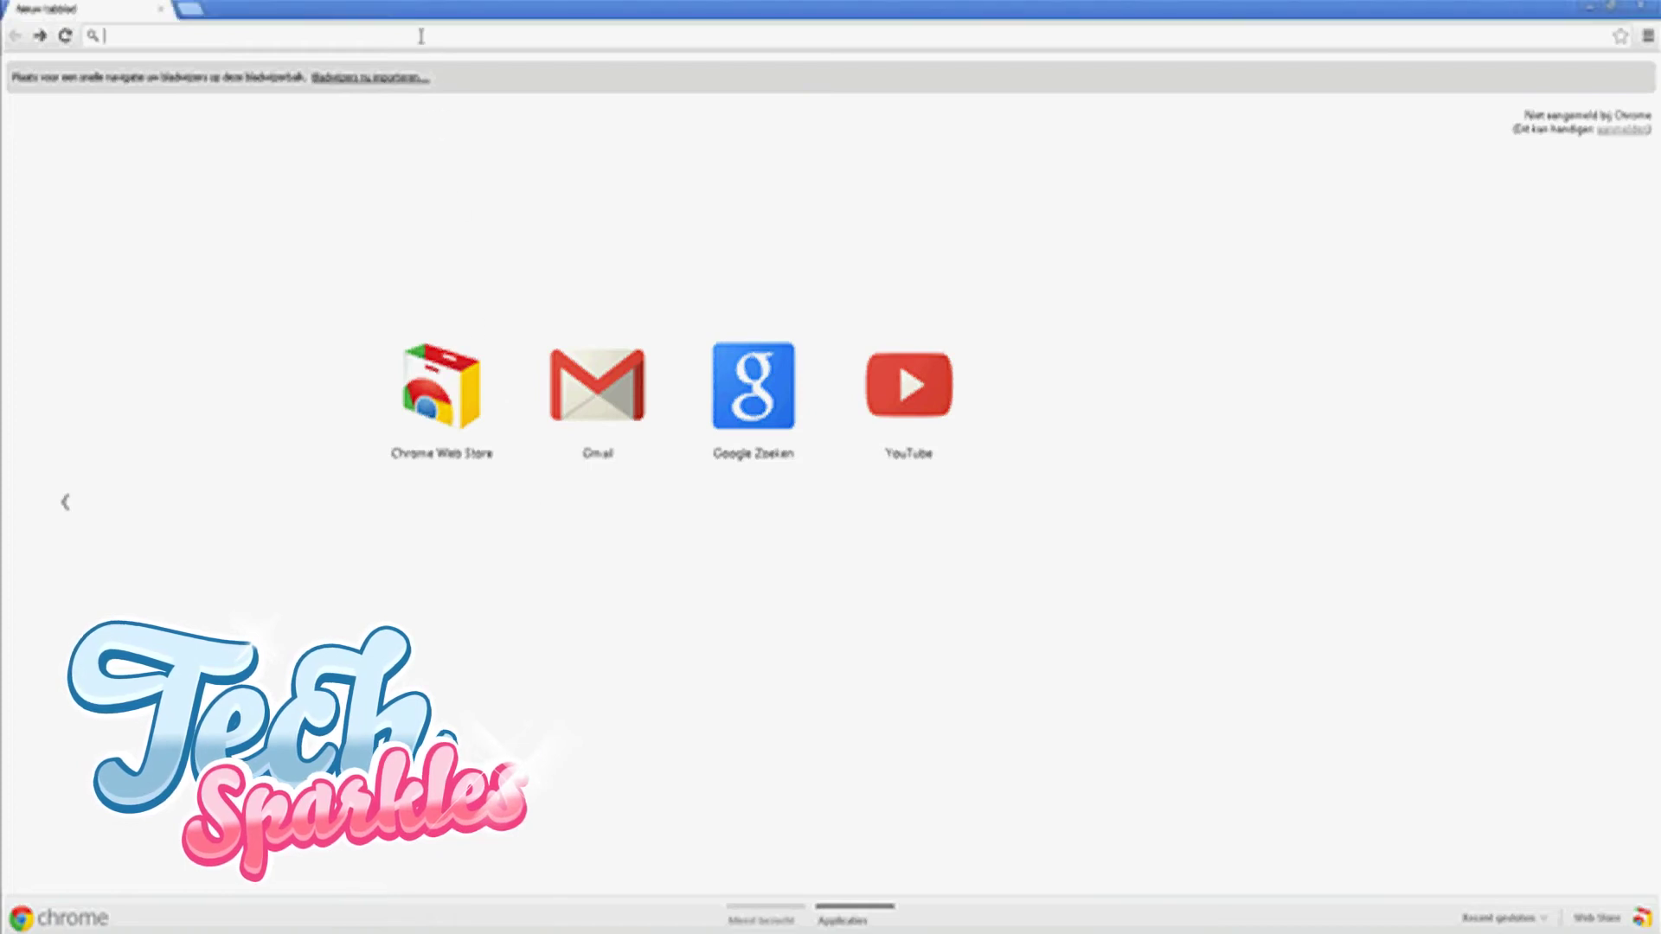
text(chrome)
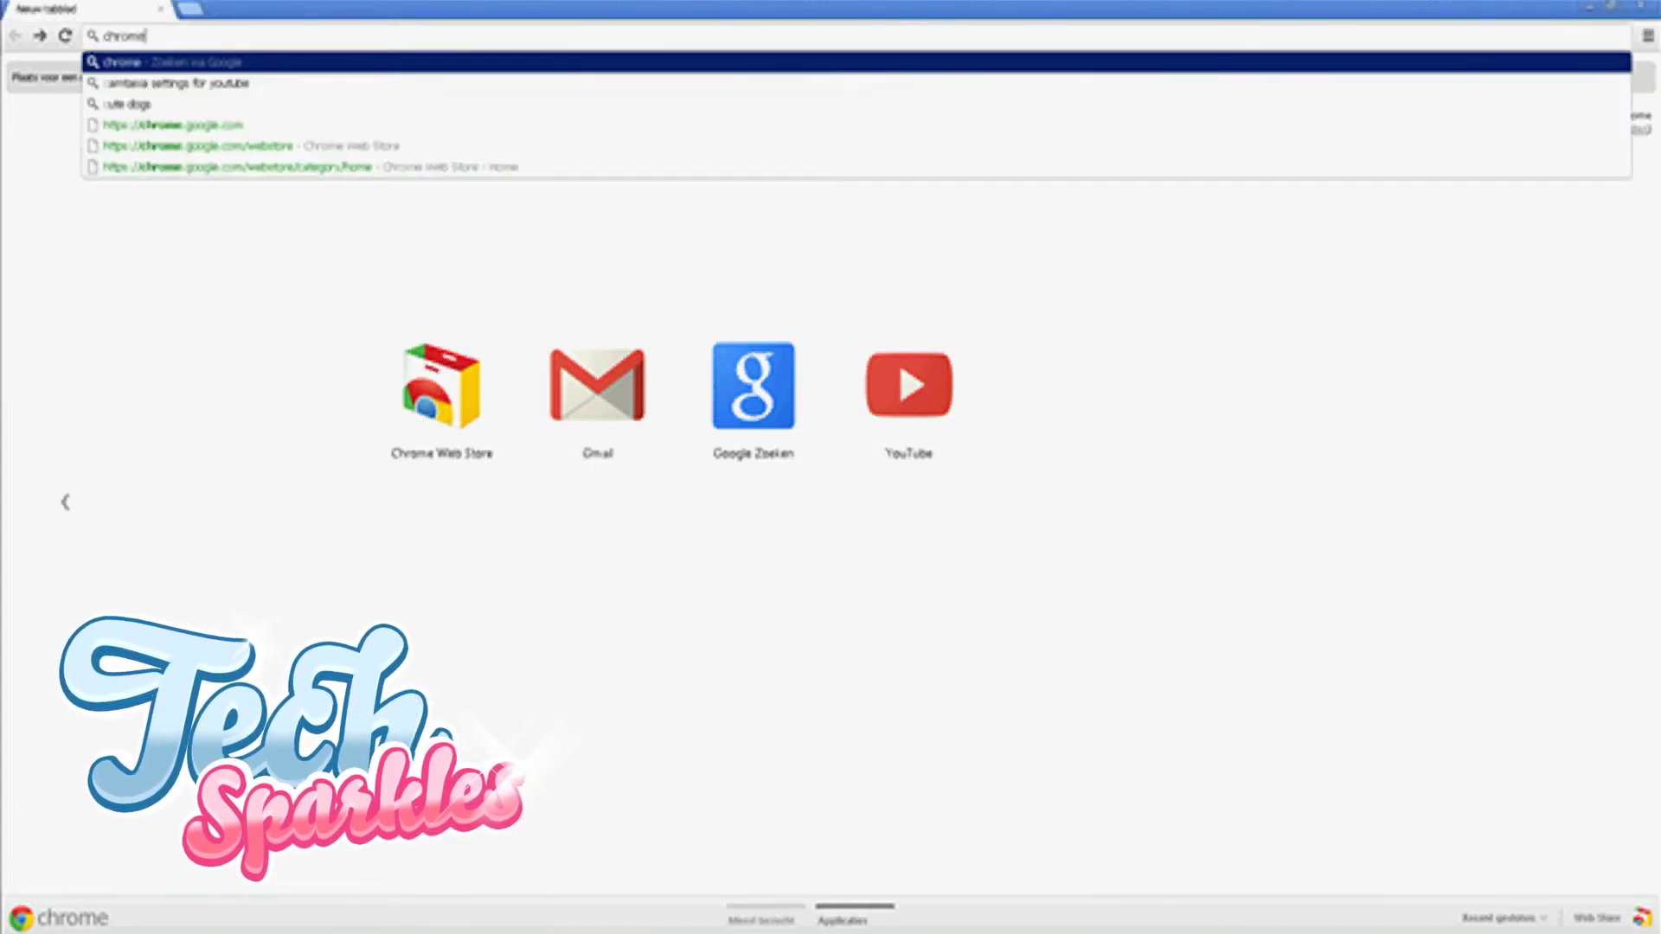
text(.google.com/)
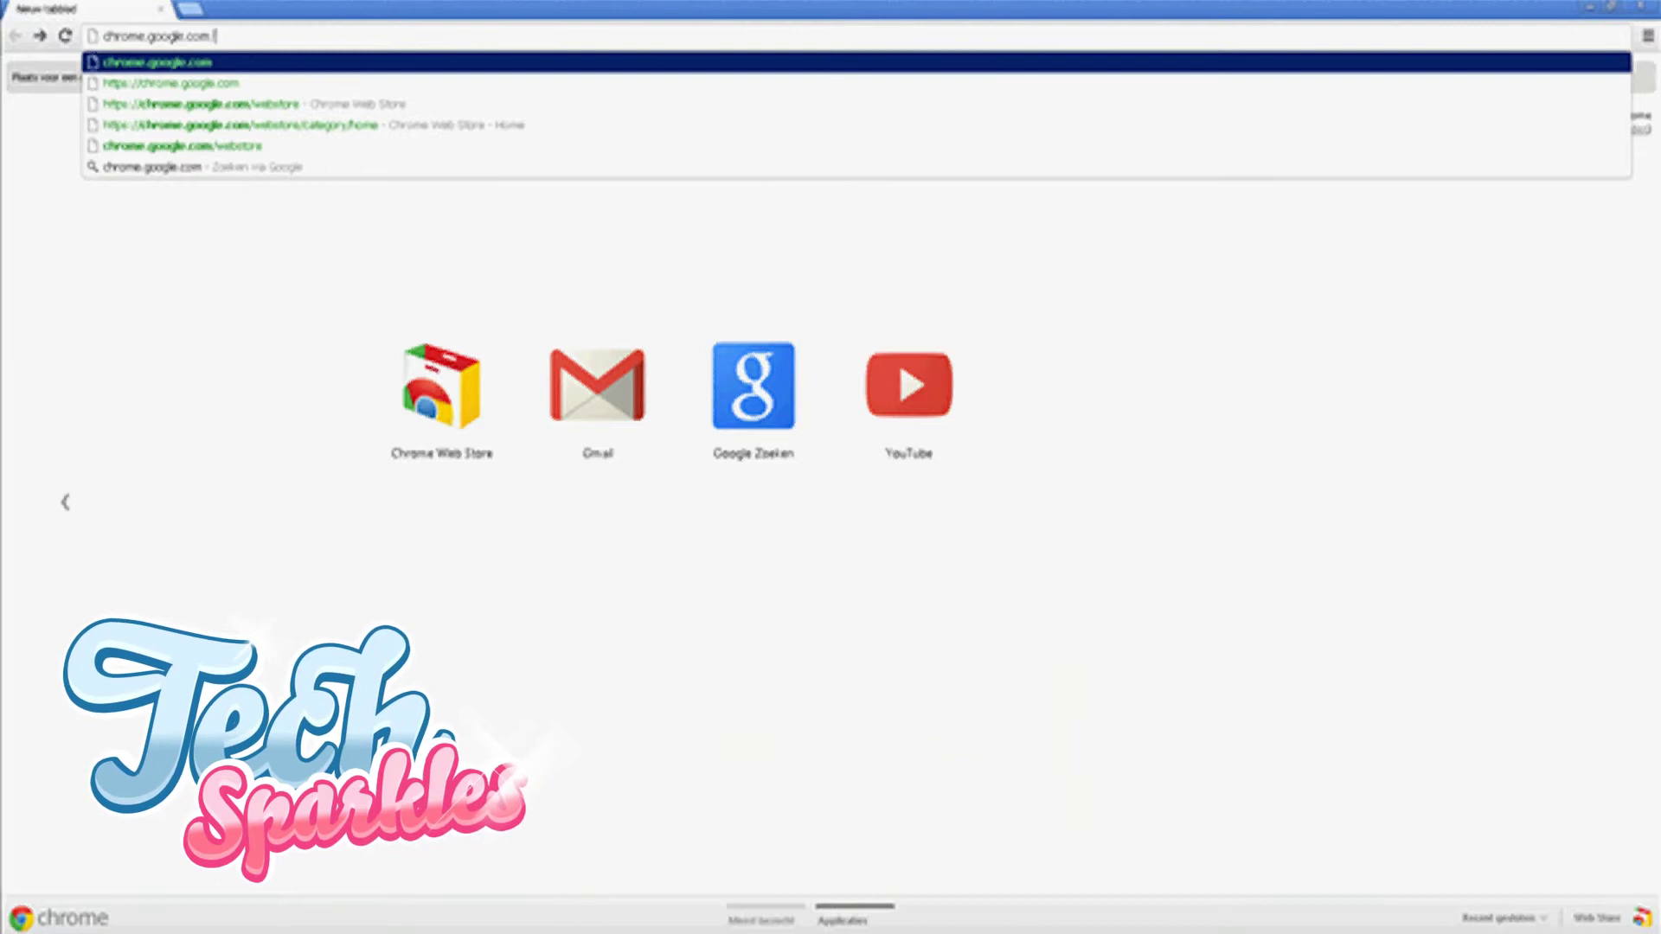
text(webstore)
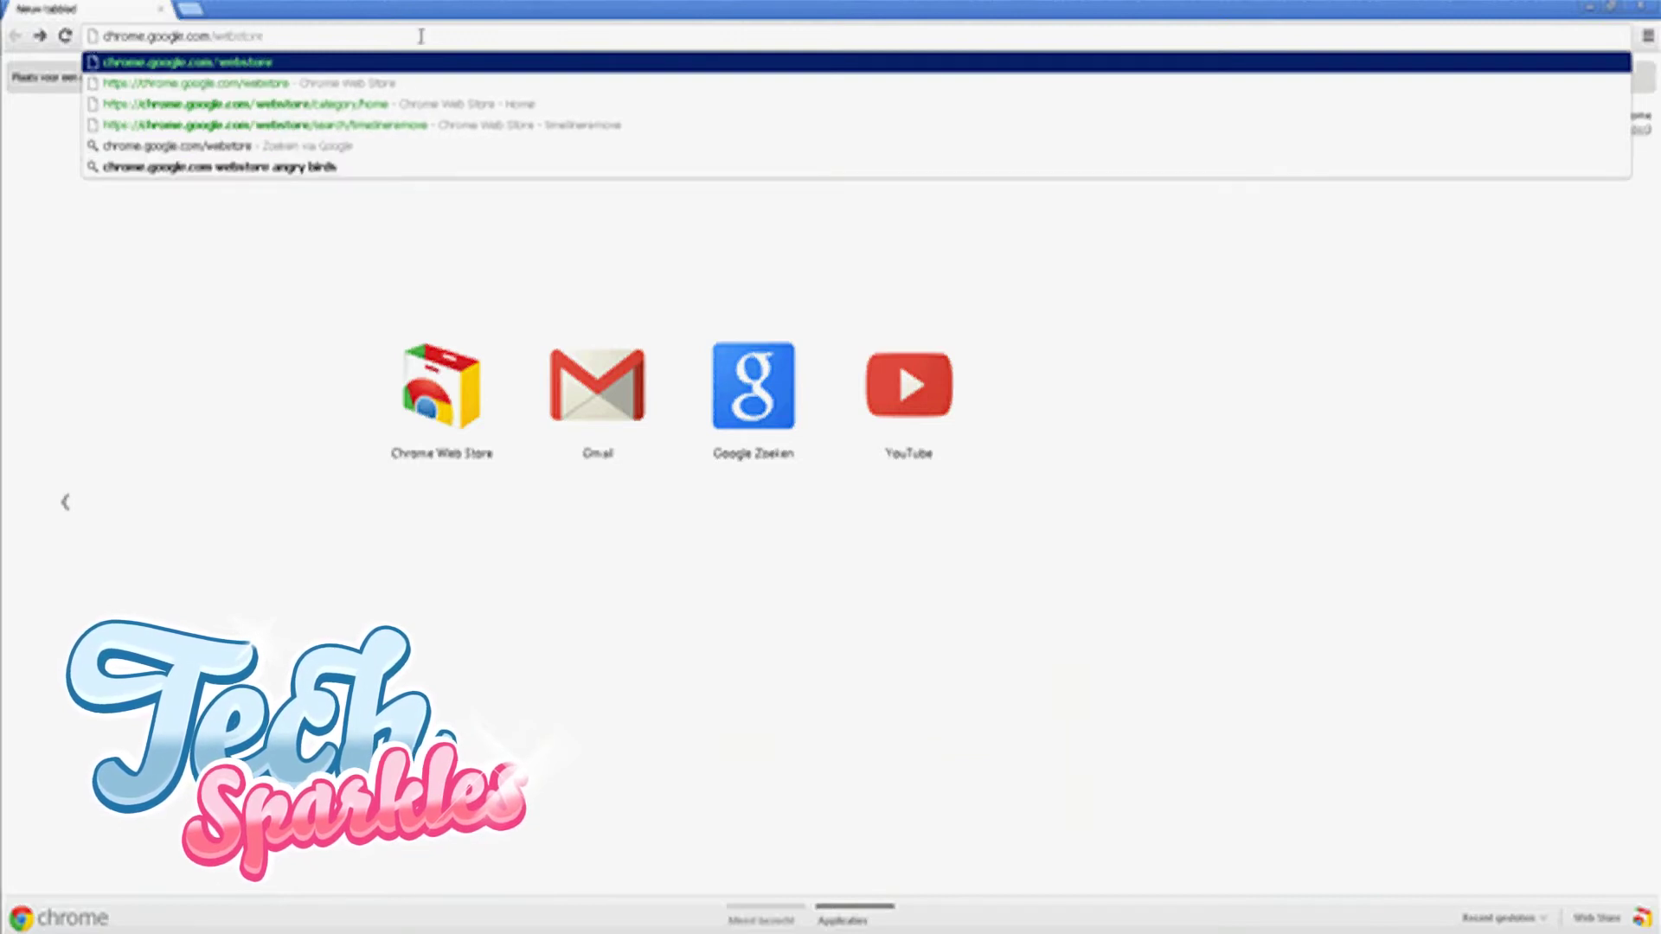
key(Return)
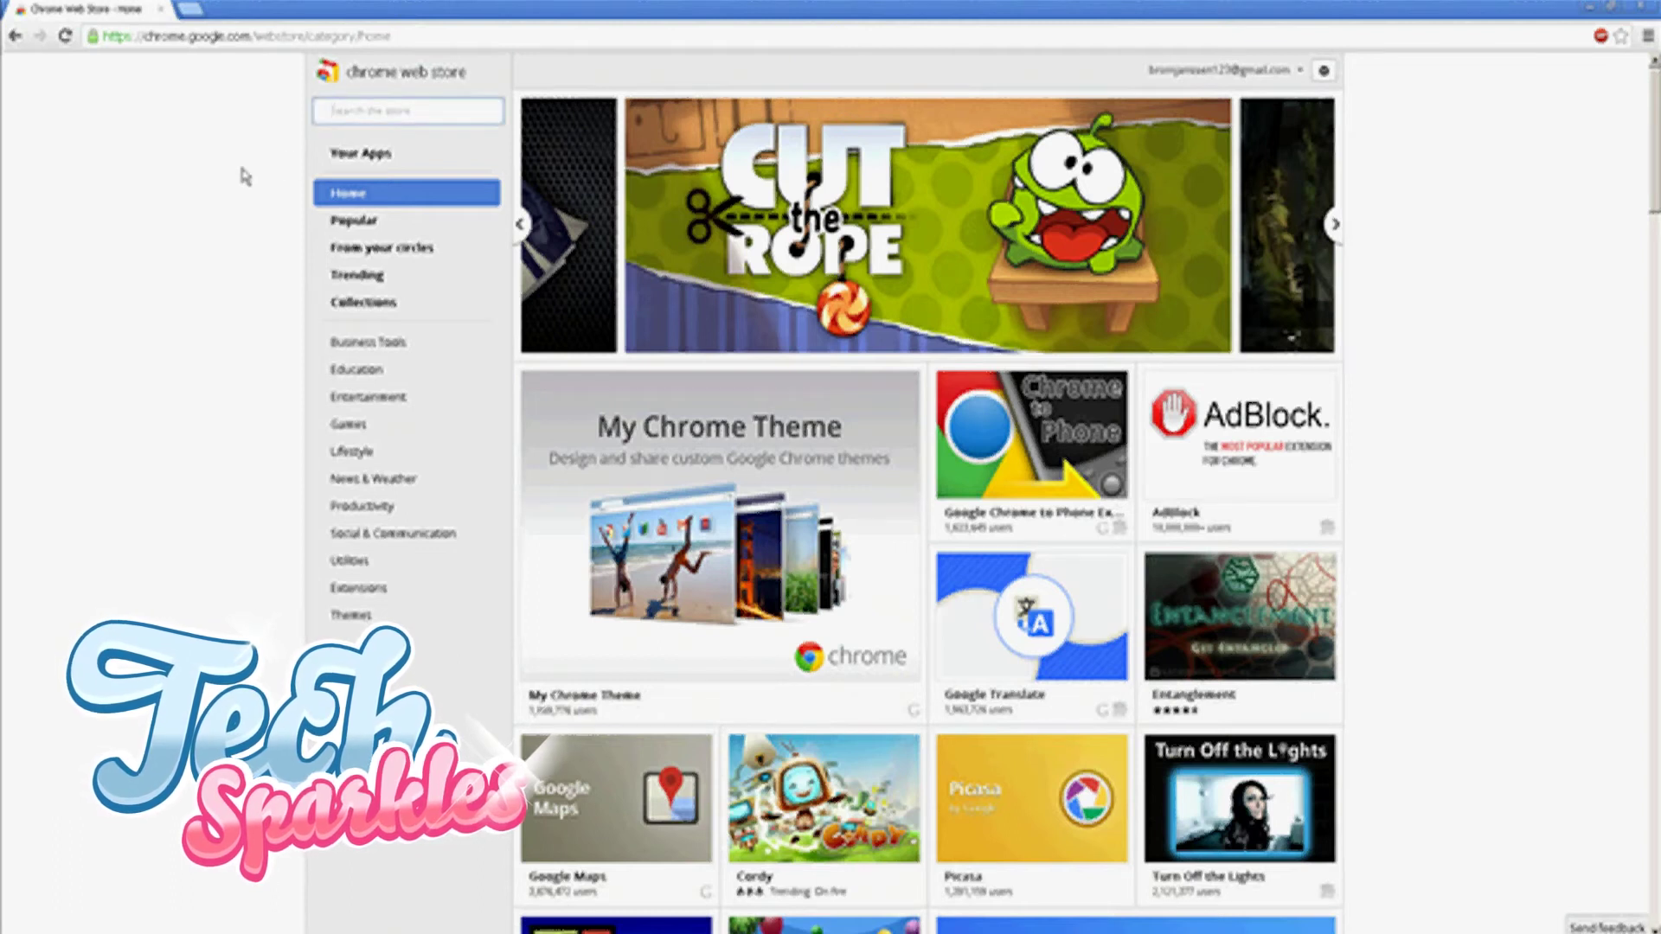
text(timel)
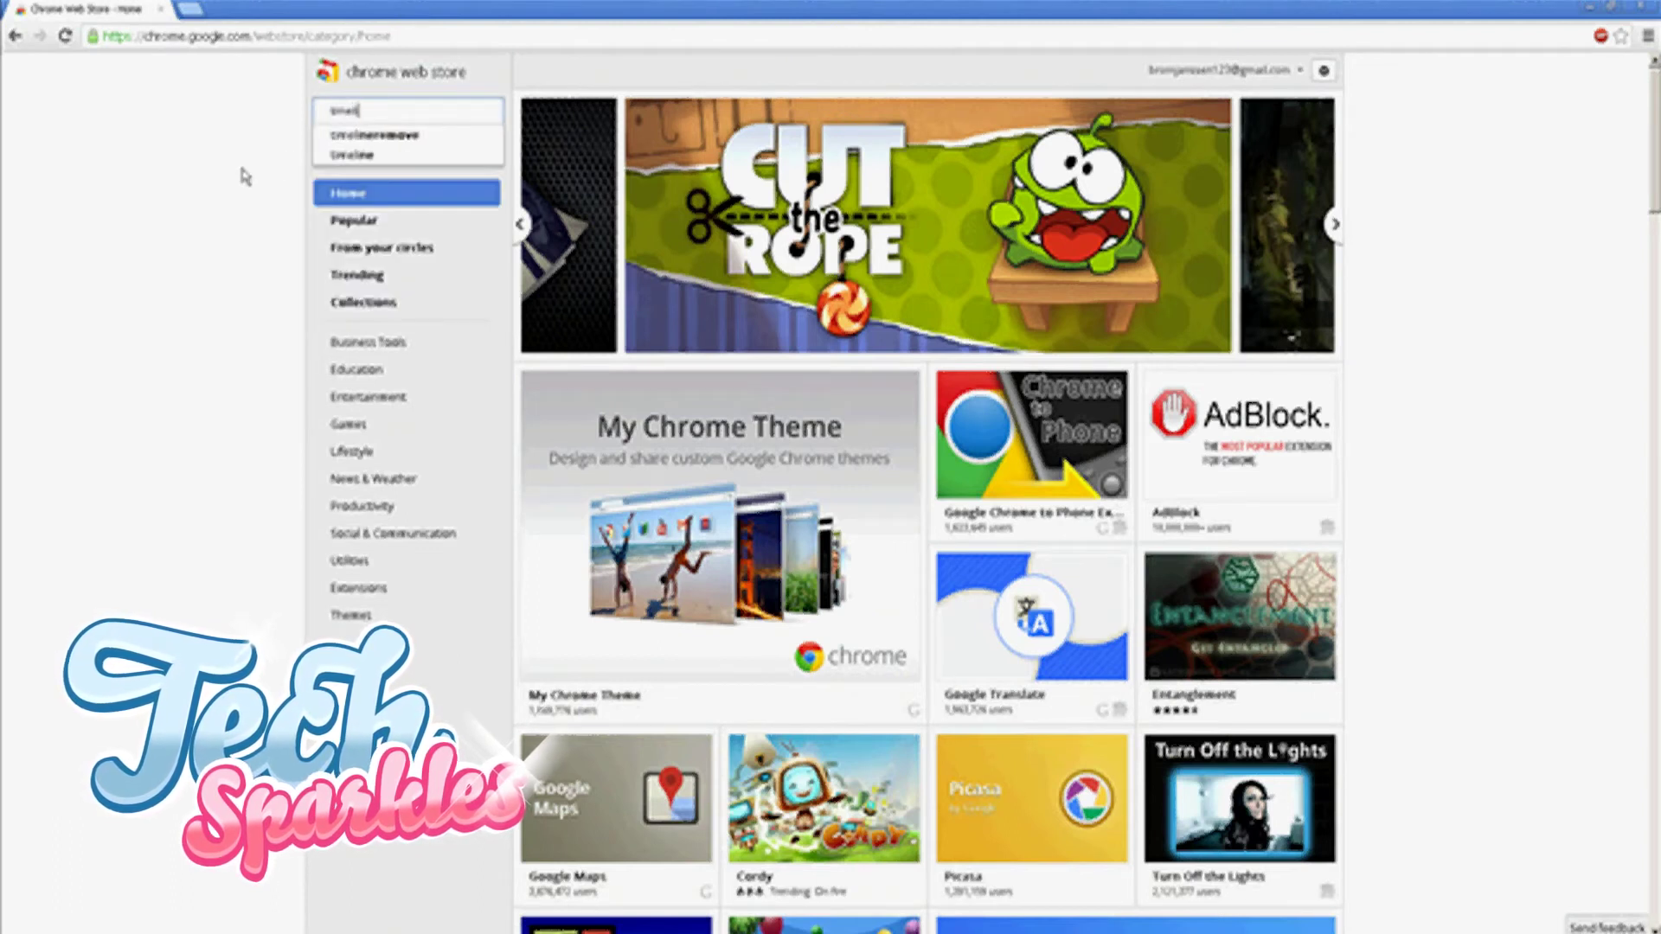
text(ineremove)
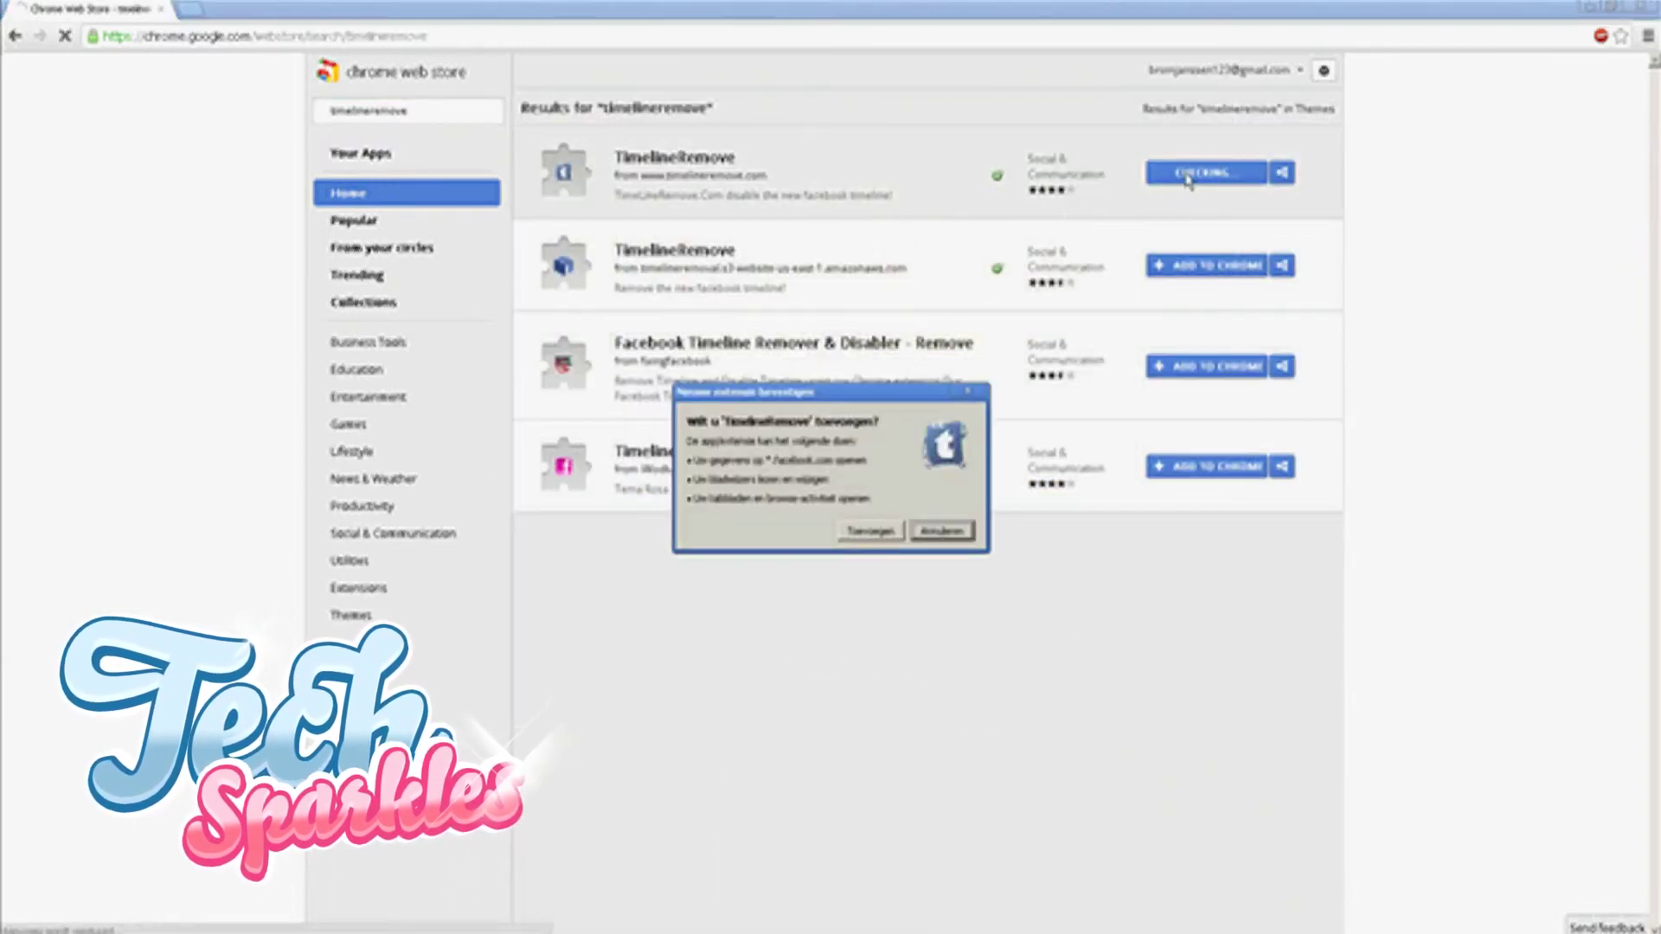
Step: Confirm adding the TimelineRemove extension with Toevoegen
click(894, 532)
text(facebook.com)
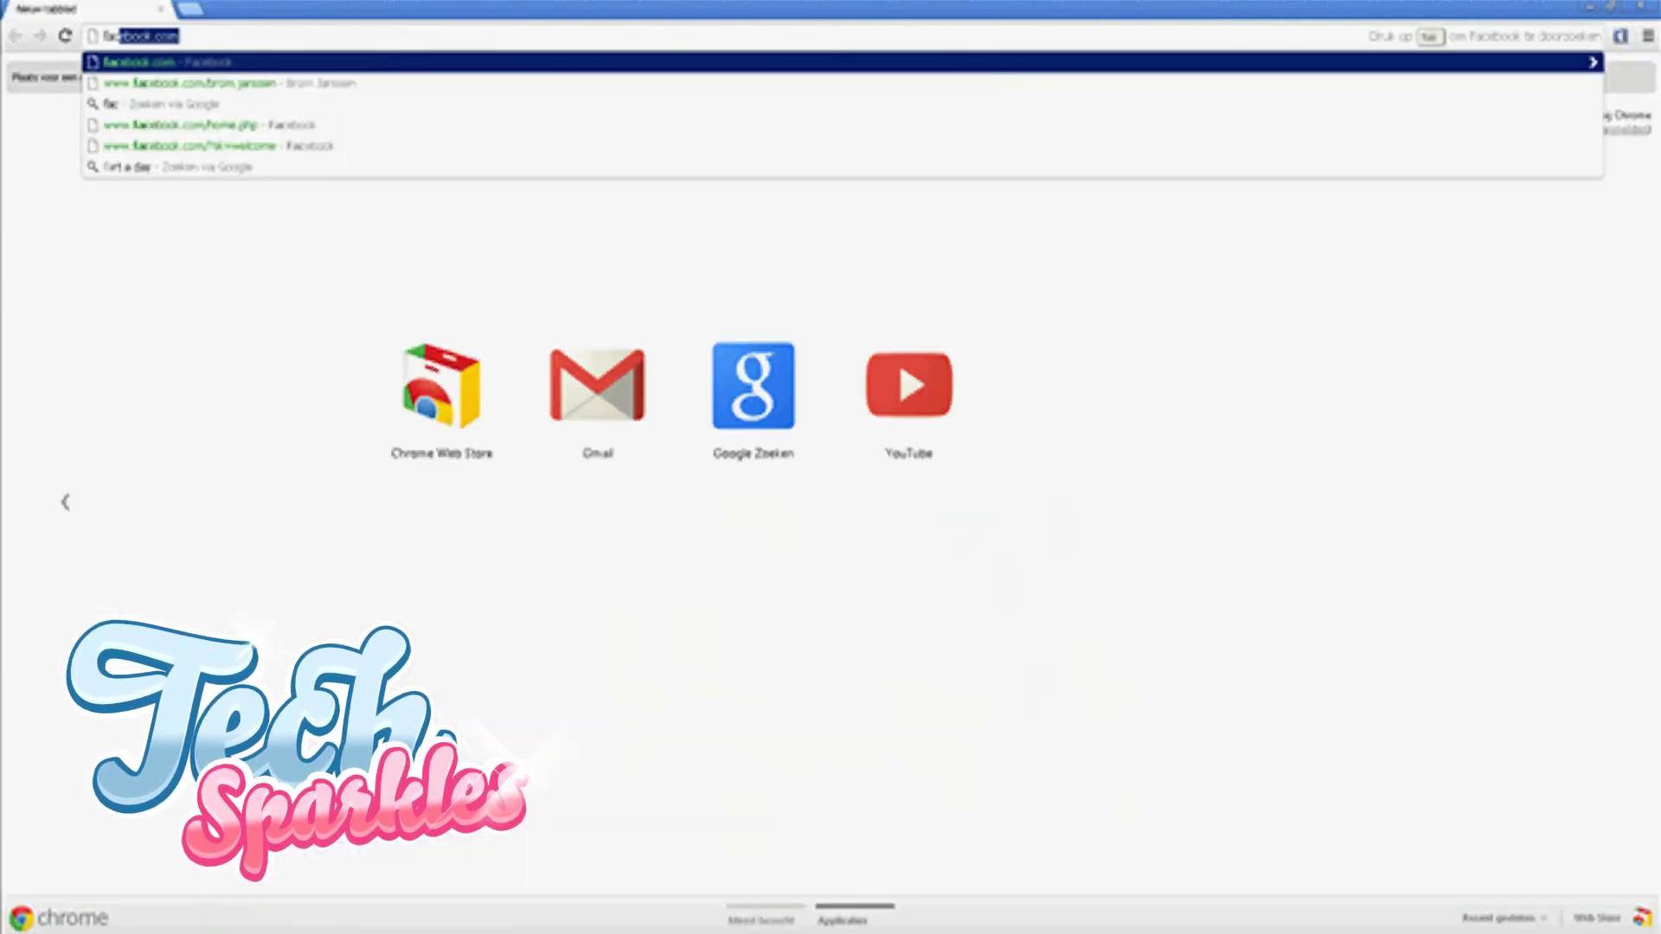
Step: Submit facebook.com from the new tab to load Facebook
key(Return)
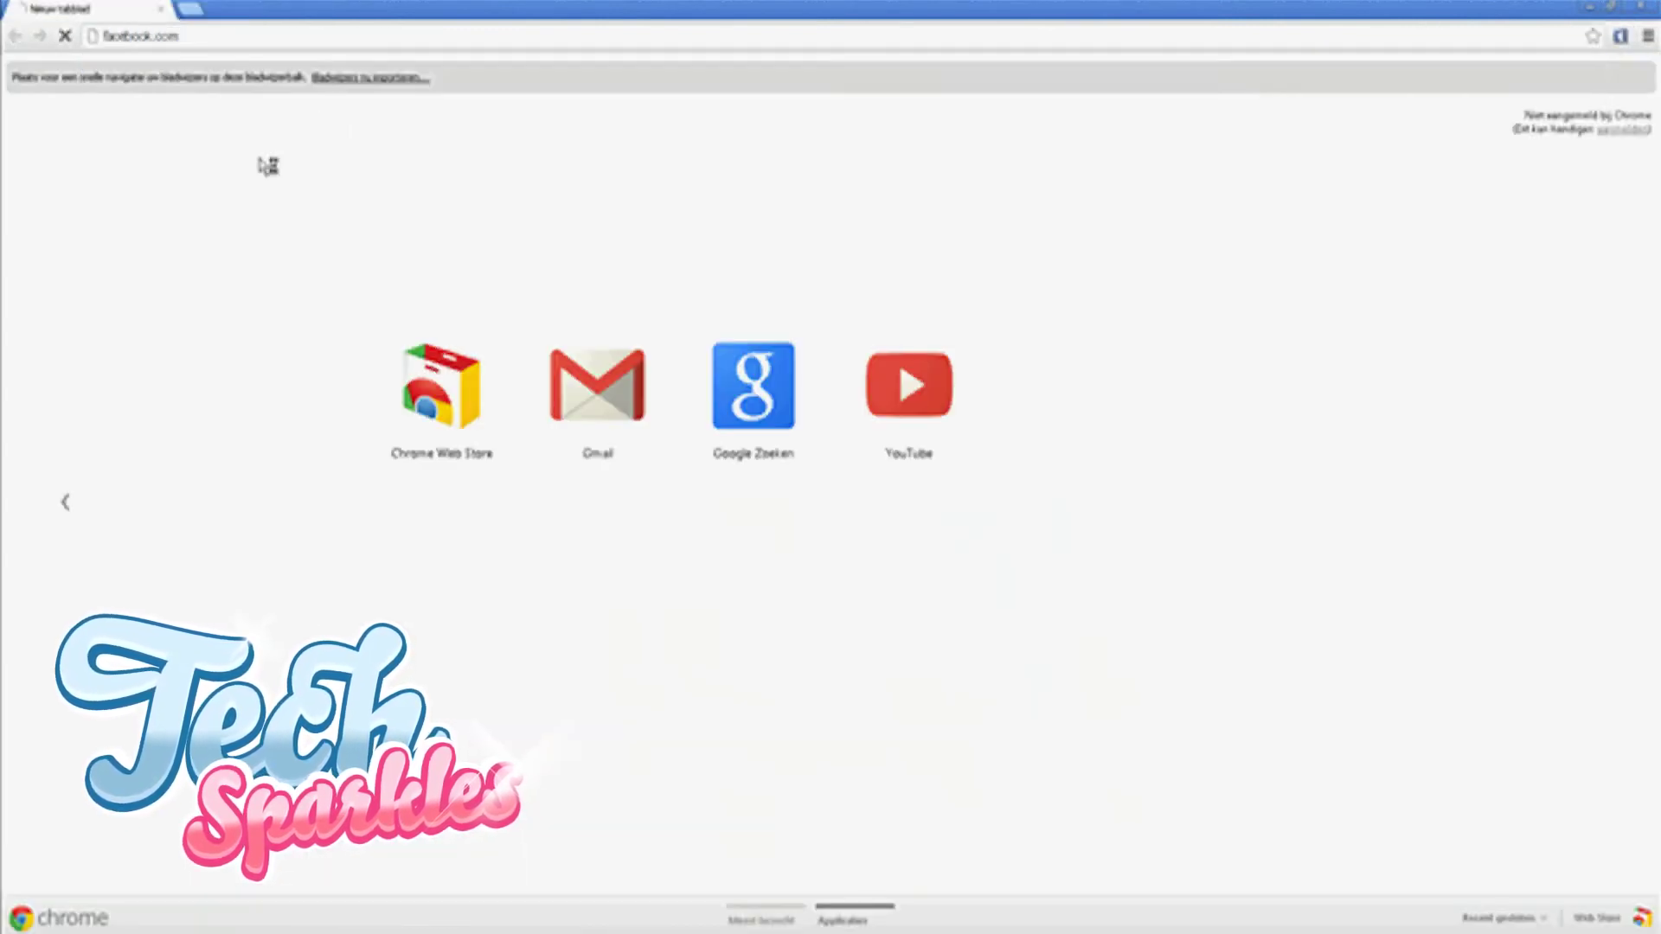